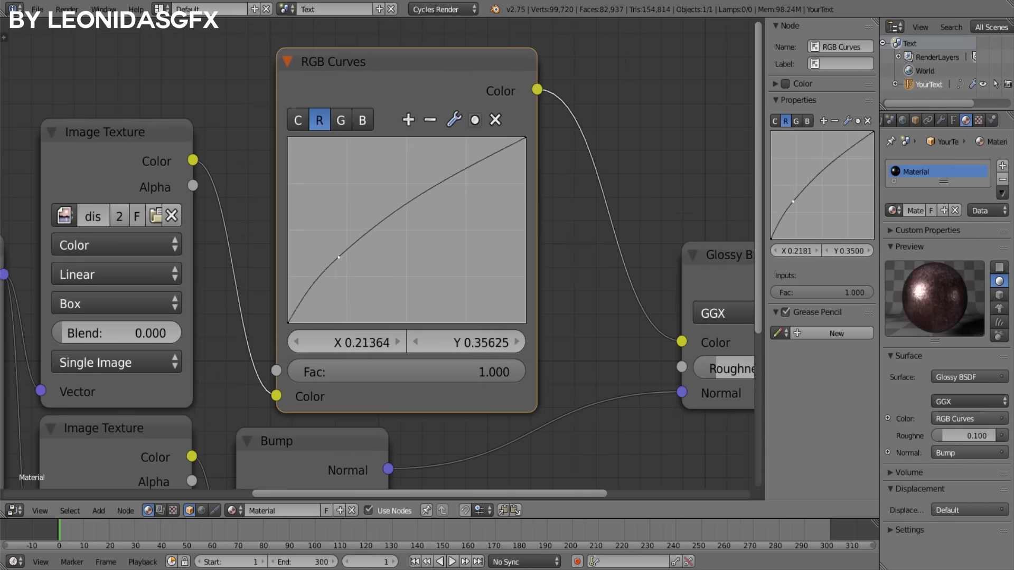
- Scroll through the GlossyGoldMat node setup of image texture, RGB Curves, Glossy BSDF and bump
scroll(380, 258, down, 3)
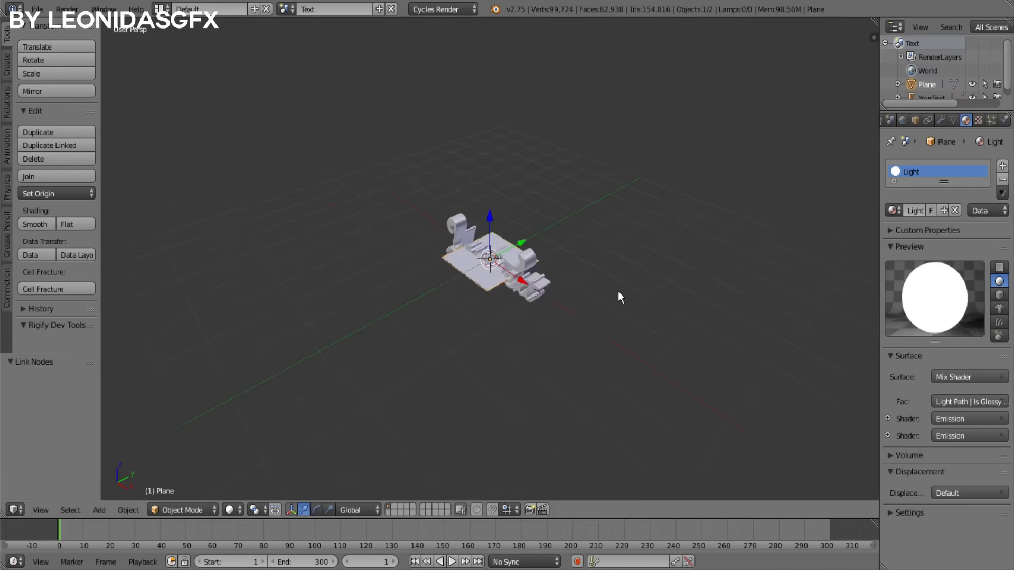
- Resize the new light plane, then in front view edit its mesh and shift the arc right along X
middle_drag(475, 370, 656, 323)
key(s)
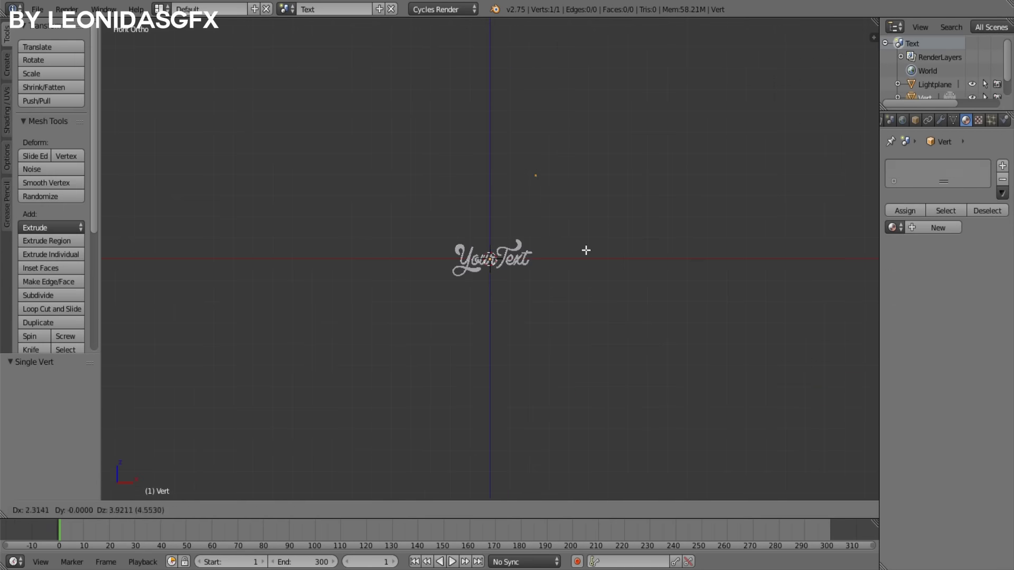
key(KP_1)
key(Tab)
key(Tab)
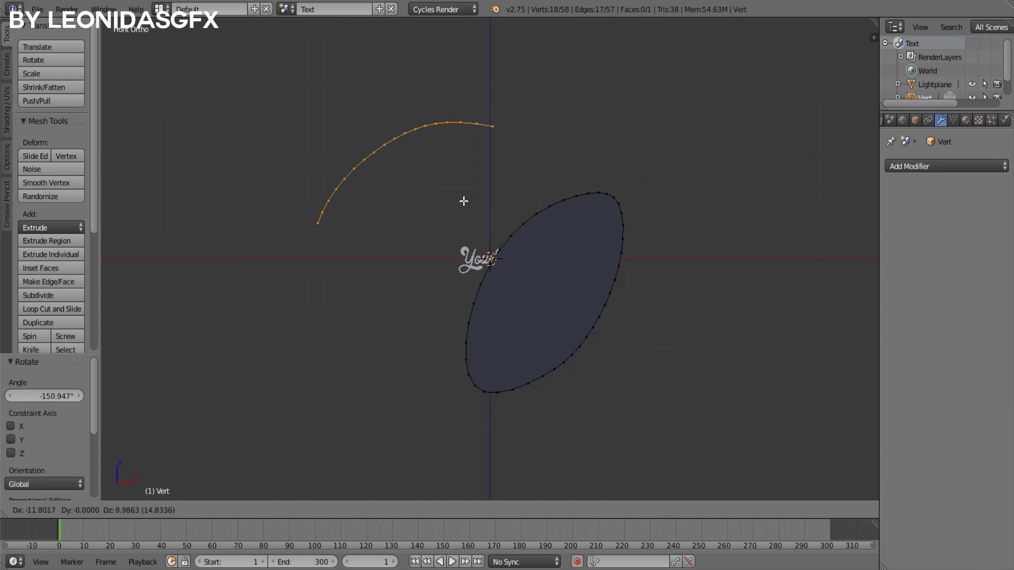
key(x)
click(363, 216)
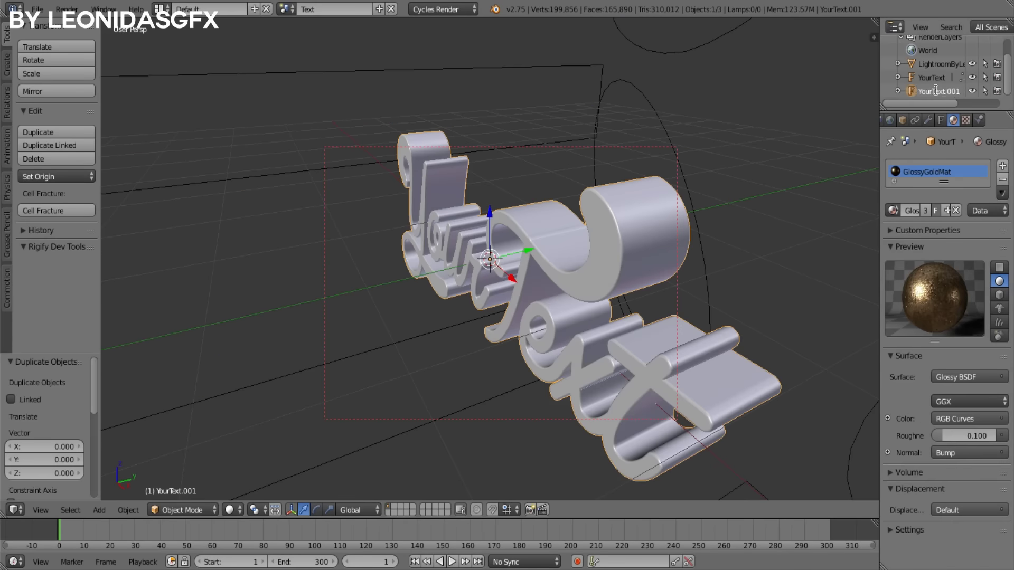
- Check the duplicate text's font geometry settings, then return to its material settings
click(940, 120)
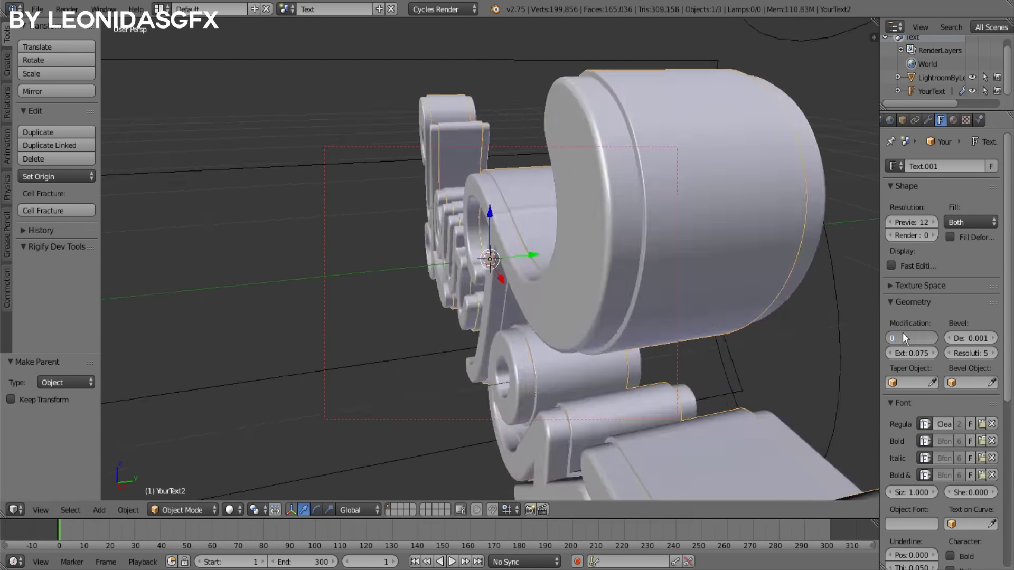
click(952, 119)
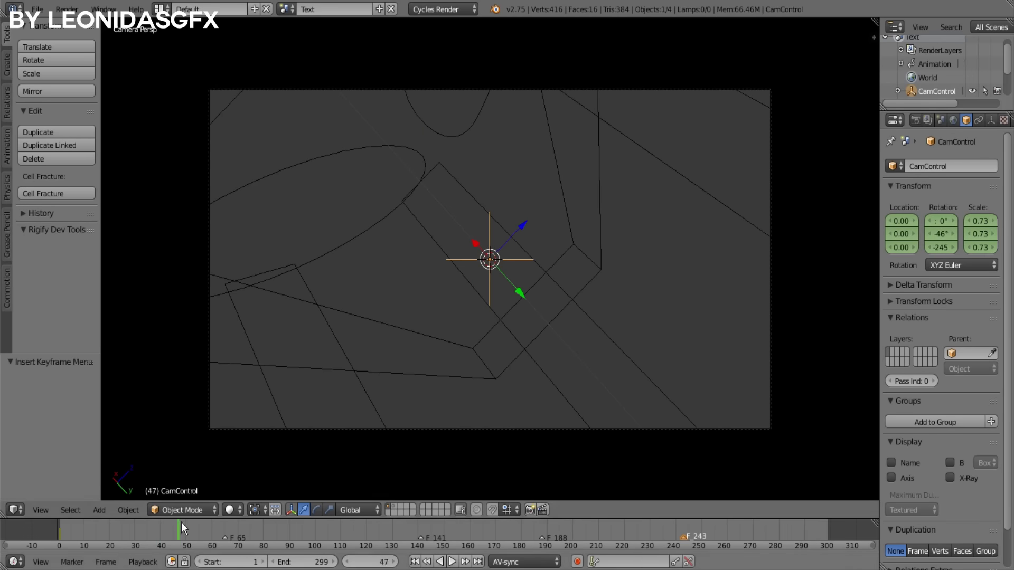
- Keyframe CamControl's transform at frame 1 and play back the camera animation
click(549, 292)
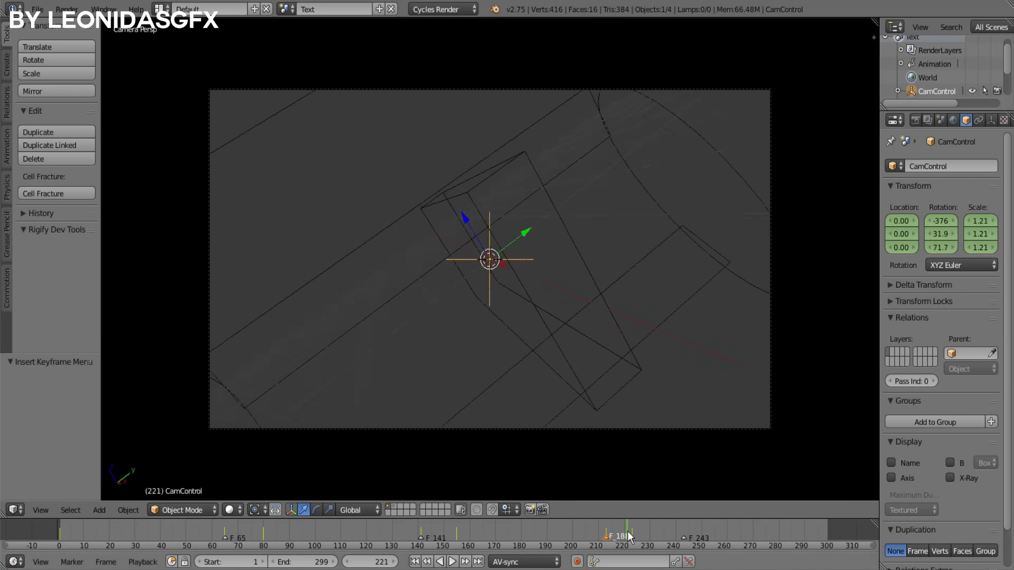
key(alt+a)
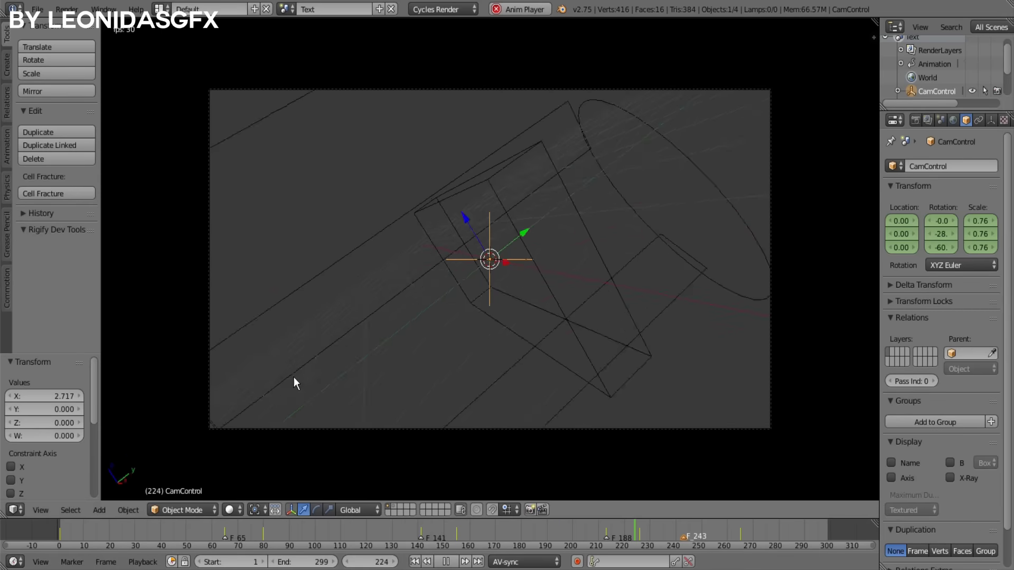
key(alt+a)
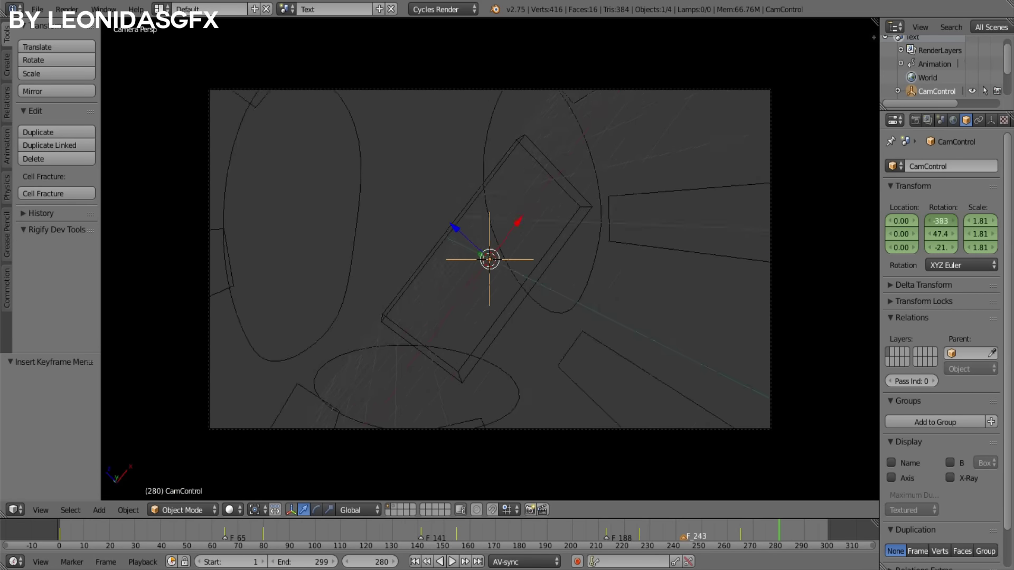
key(alt+a)
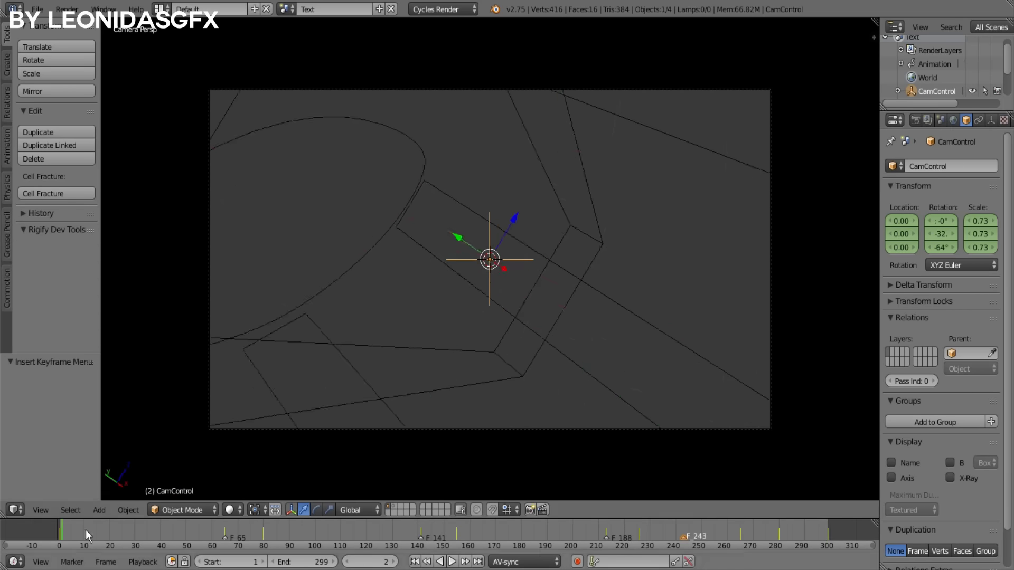
- Move the frame 243 marker to about frame 266, replay the timing, and stop at frame 253
key(alt+a)
right_drag(684, 538, 740, 538)
key(alt+a)
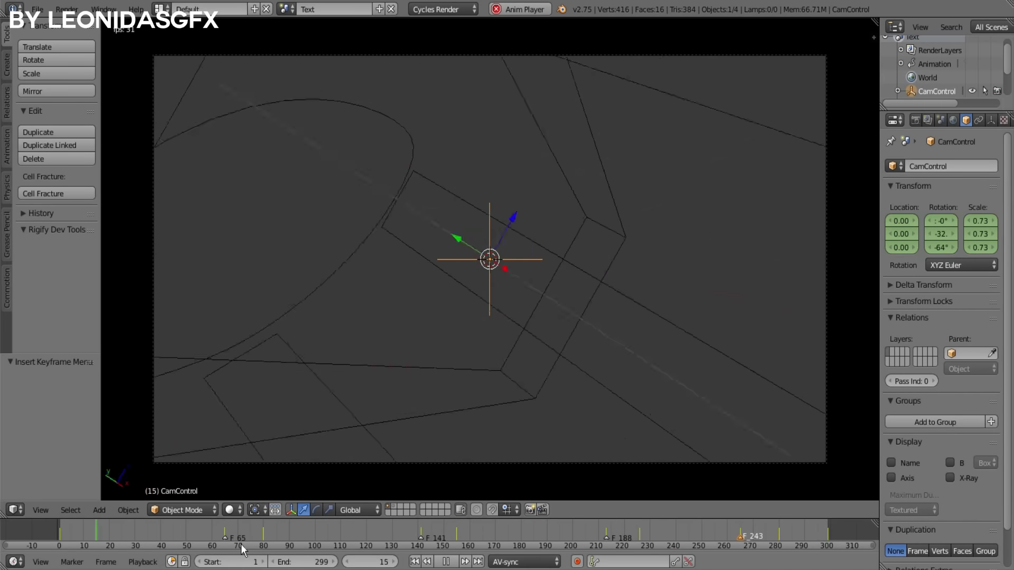
key(alt+a)
click(708, 543)
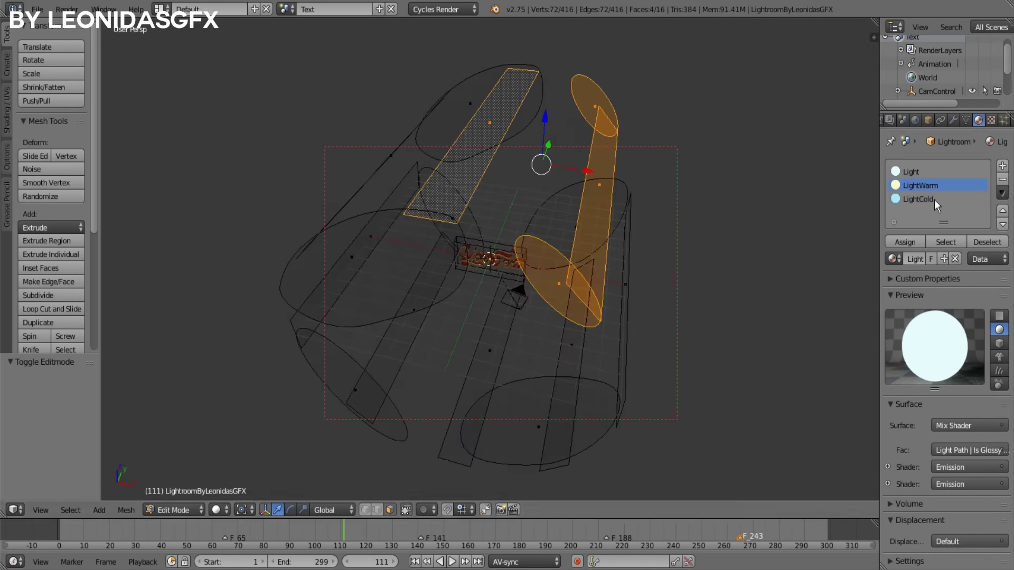
- Assign a light material slot to the selected Lightroom faces and scrub later frames to preview
click(910, 172)
click(904, 242)
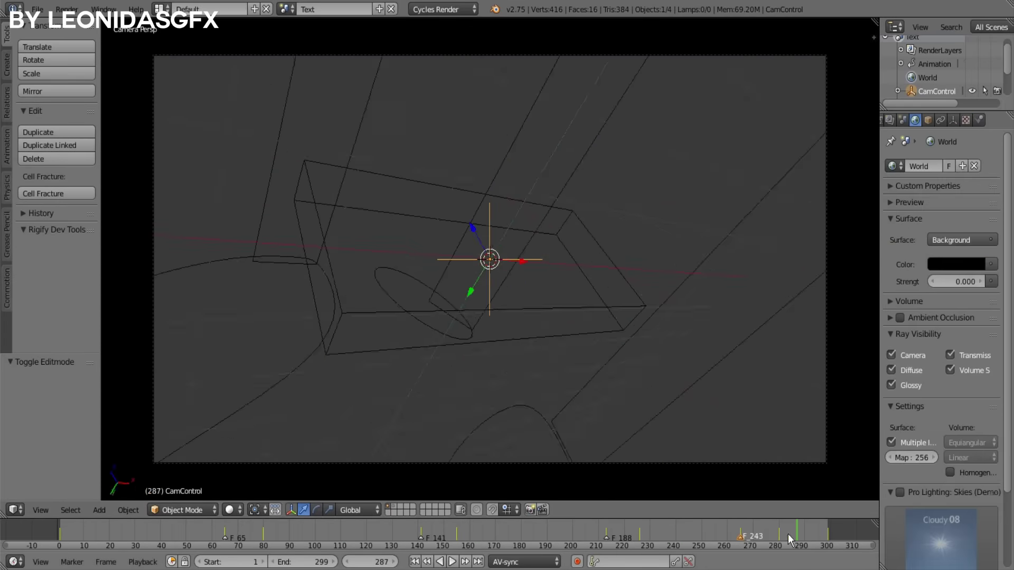
drag(790, 538, 824, 532)
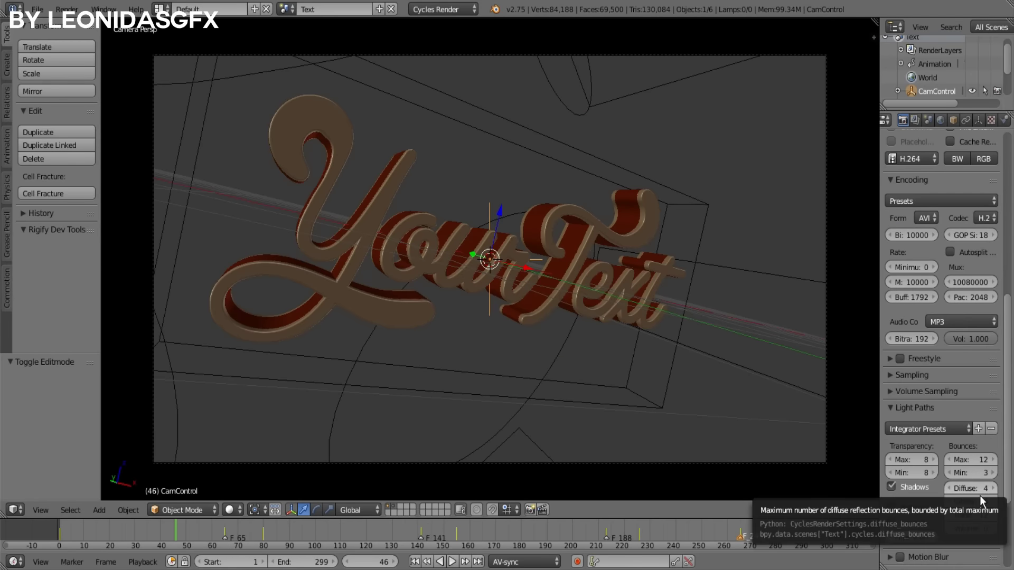
- Adjust the render Light Paths settings, then create a new scene that copies the current settings
scroll(950, 497, down, 10)
drag(347, 533, 335, 515)
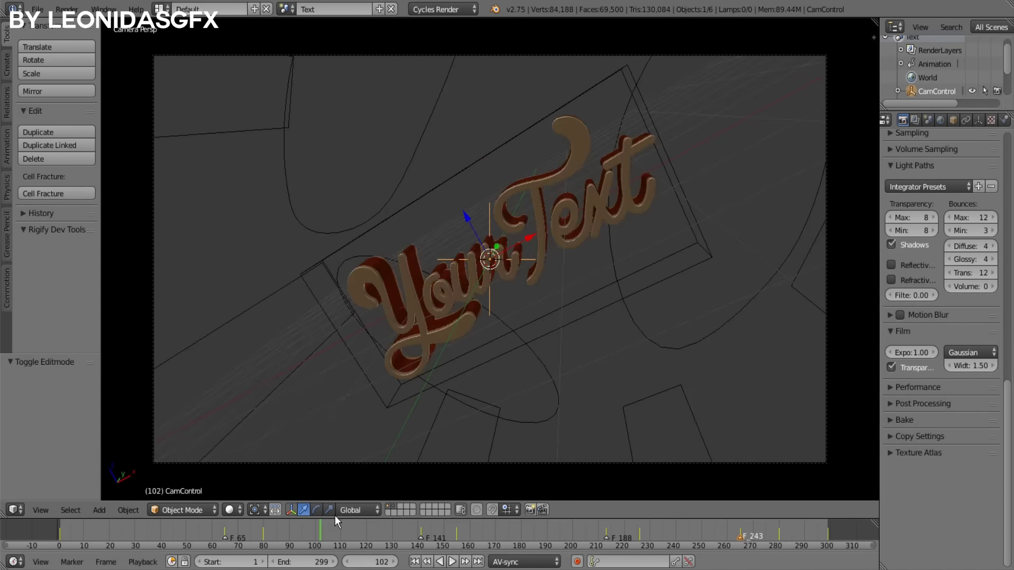
click(379, 9)
click(338, 33)
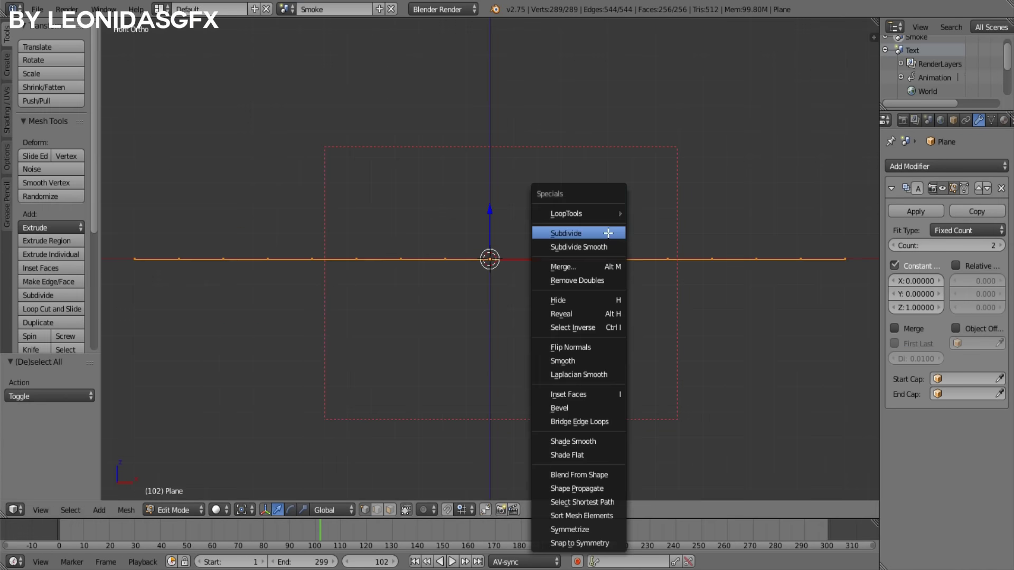
- Subdivide the plane's edge and rename the object to Trapcode
click(608, 232)
key(Tab)
middle_drag(612, 237, 666, 264)
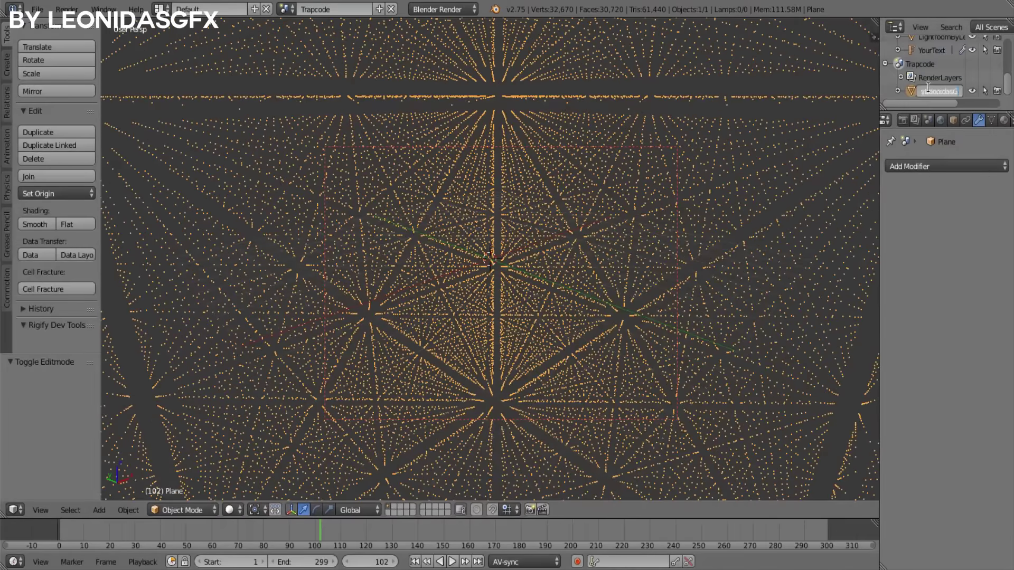
key(Return)
click(945, 166)
- Add a twisting Simple Deform to the Trapcode mesh with an angle of about 360°
click(844, 360)
drag(977, 290, 980, 285)
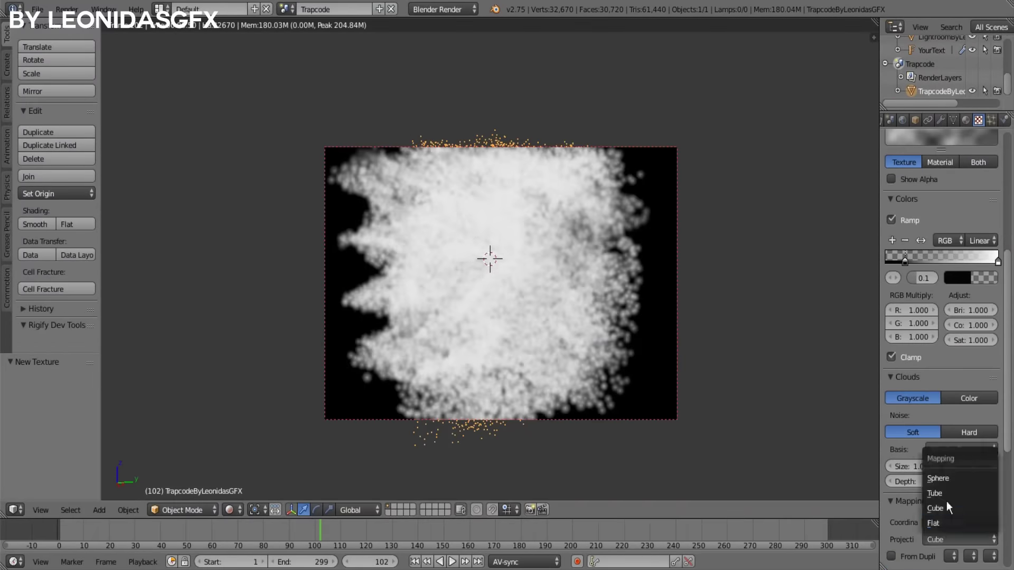
scroll(940, 348, up, 3)
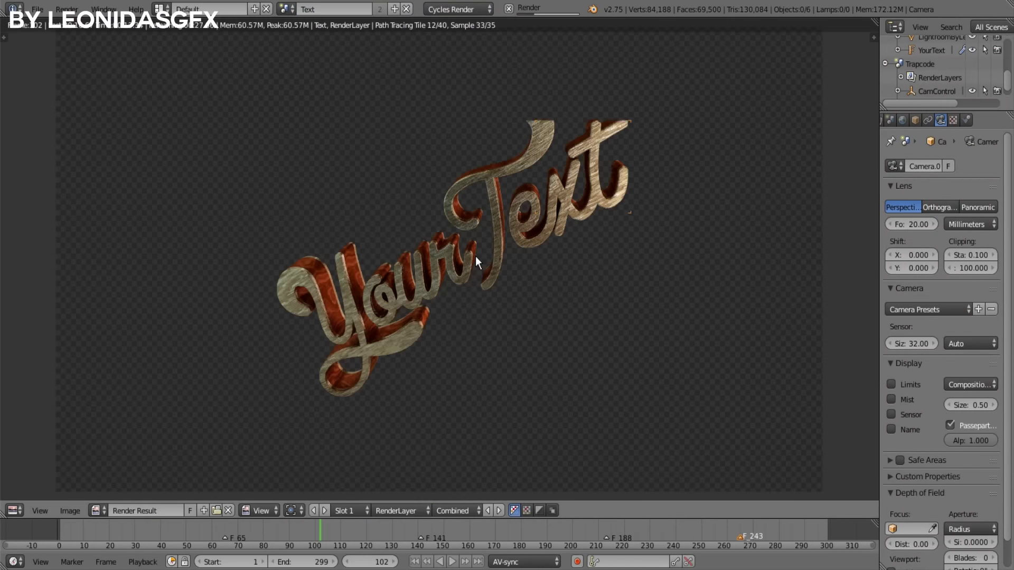
- In the Trapcode scene's camera view, enlarge the particle halos and dim the point lamp with longer reach
click(286, 9)
click(329, 61)
click(13, 511)
click(42, 550)
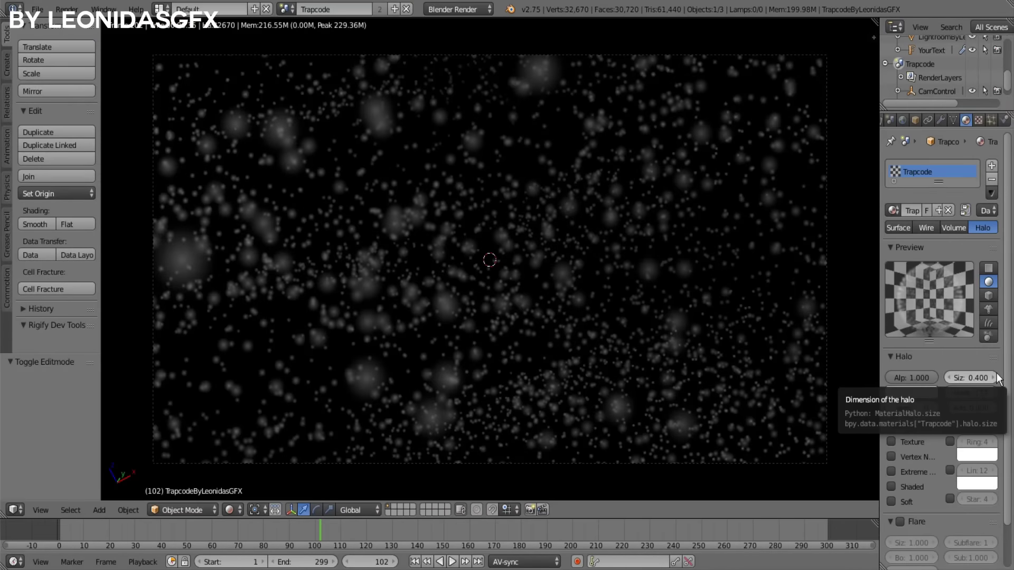
drag(962, 381, 992, 381)
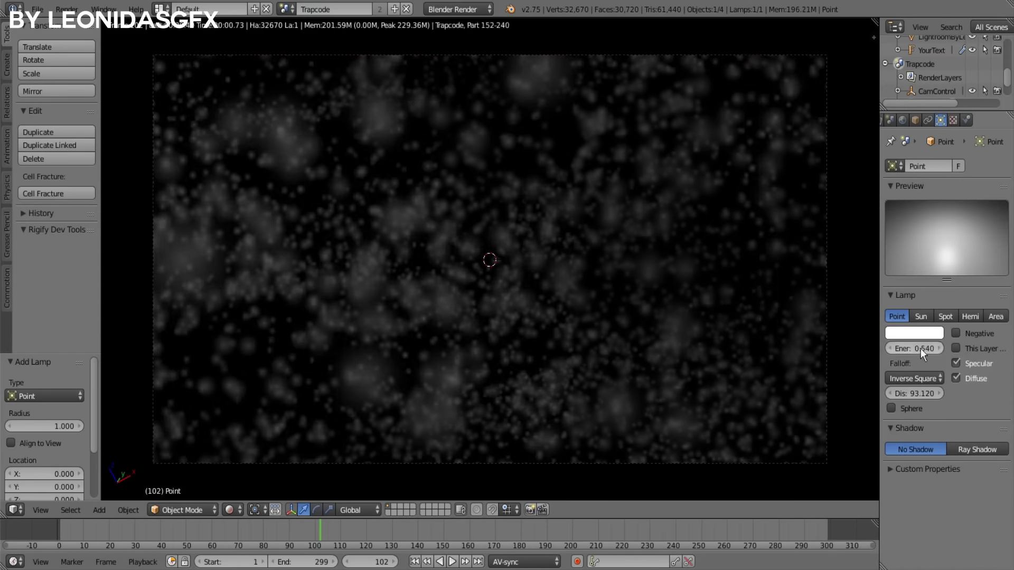
drag(920, 348, 898, 349)
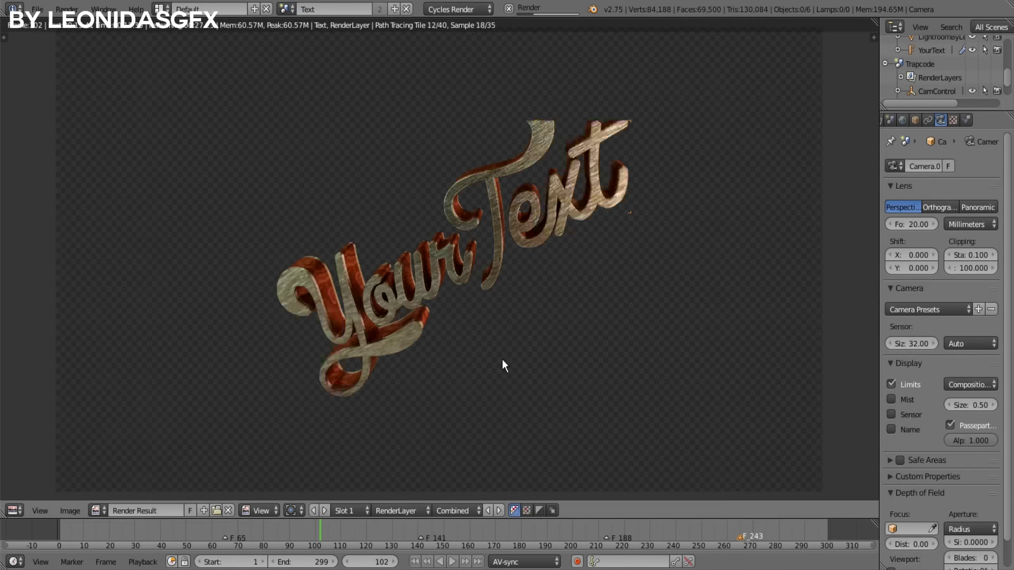
- Switch the area to the compositing node tree and inspect the SmokeGlare glow group
click(14, 510)
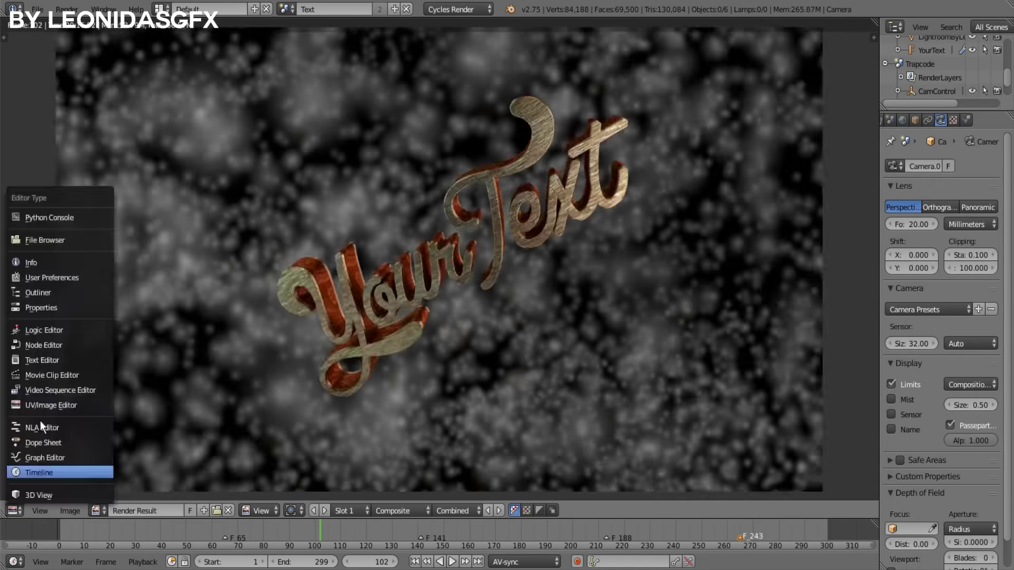
click(40, 317)
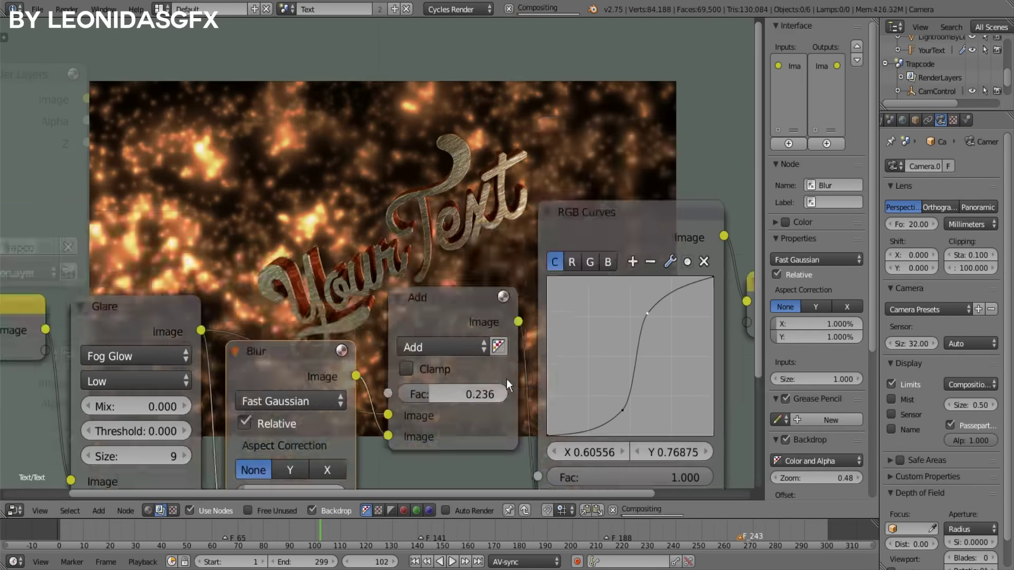
key(Tab)
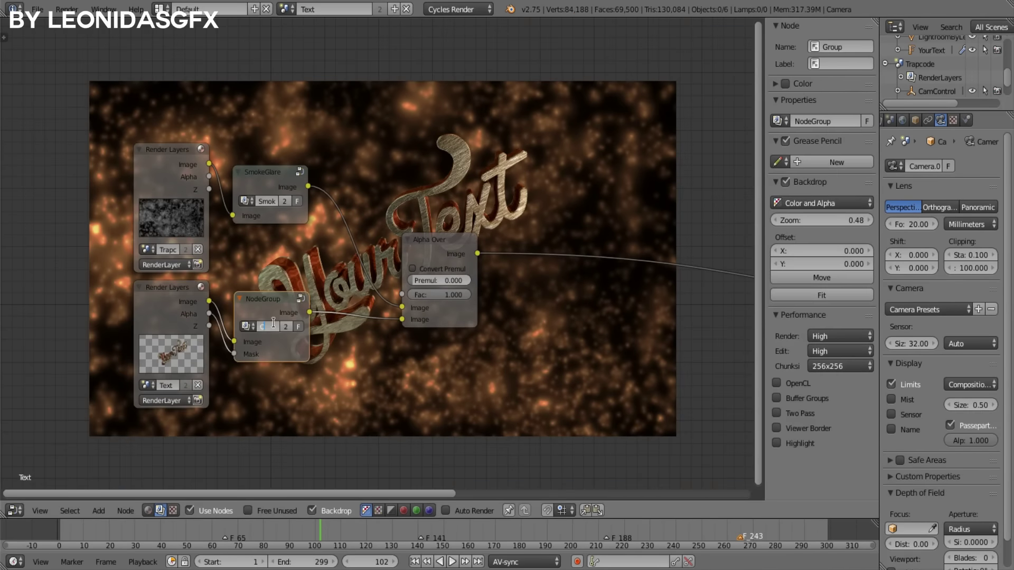
key(Tab)
scroll(149, 367, up, 4)
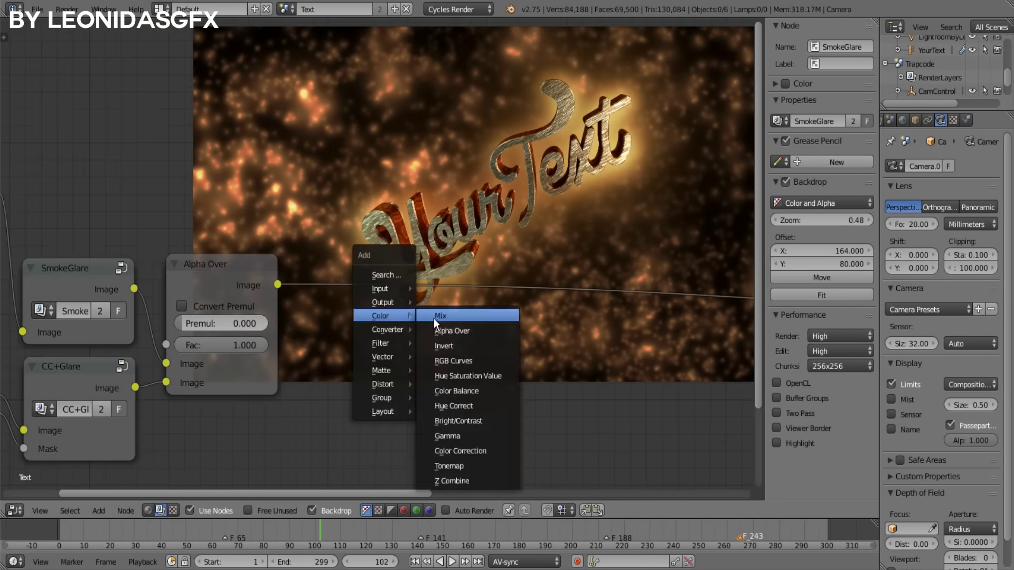
- Add a new node group to the composite and begin adding nodes inside it
click(430, 317)
key(Tab)
key(shift+a)
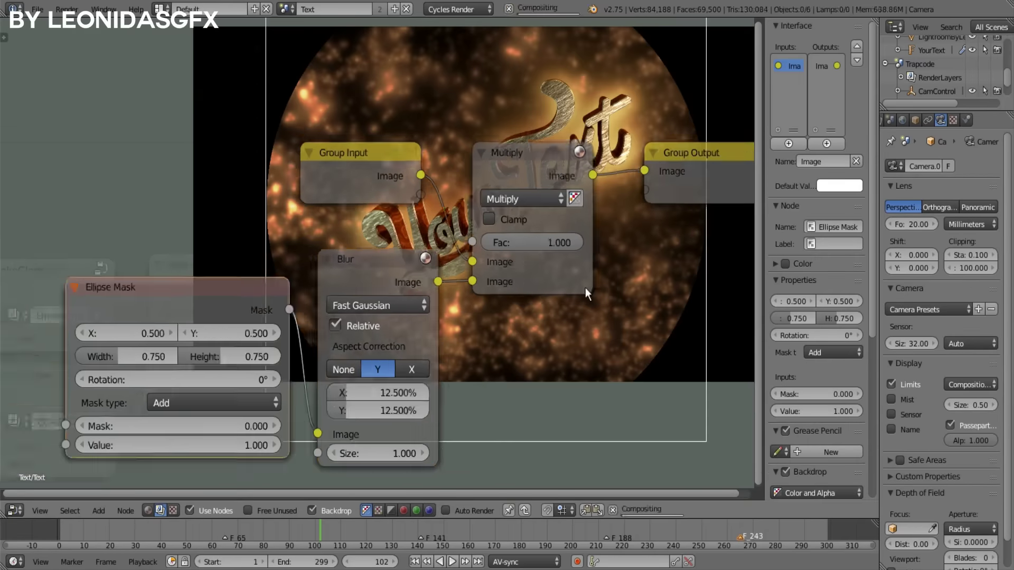
- Return from the vignette node group to the main tree and bring up the add-node menu
key(Tab)
key(shift+a)
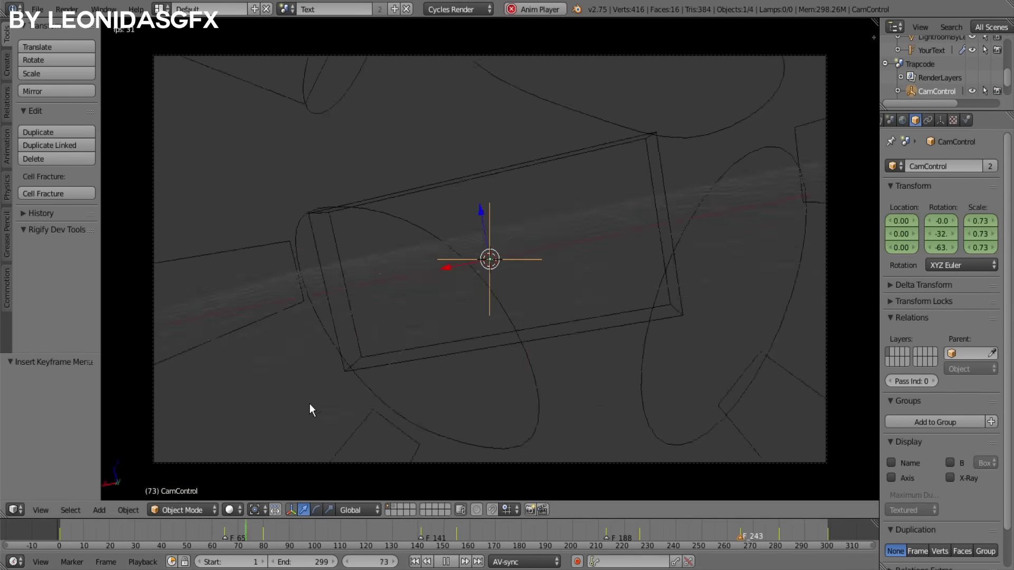
- Render frame 190 of the gold YourText logo, re-rendering after the 0.075 roughness update
key(F12)
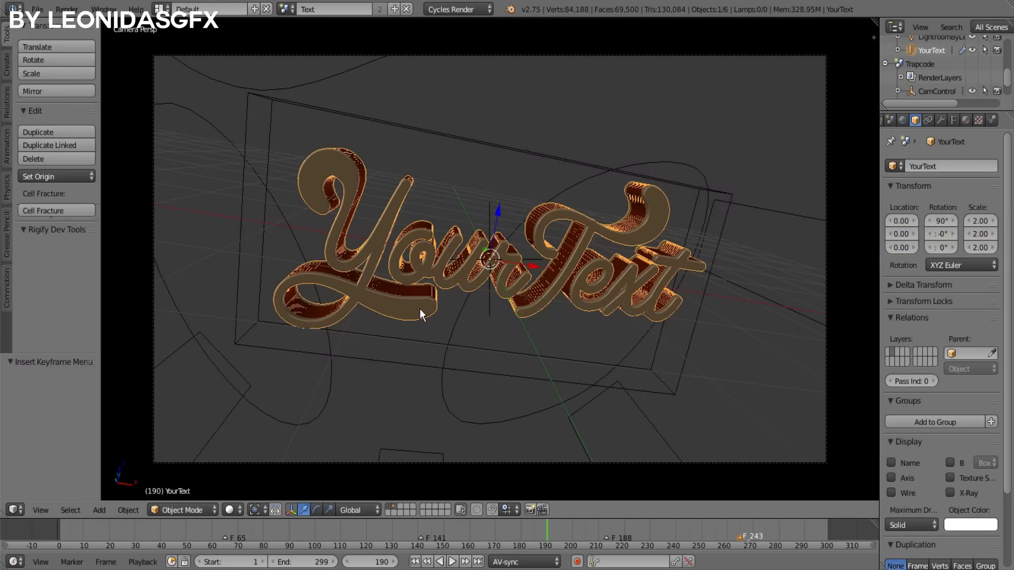
key(F12)
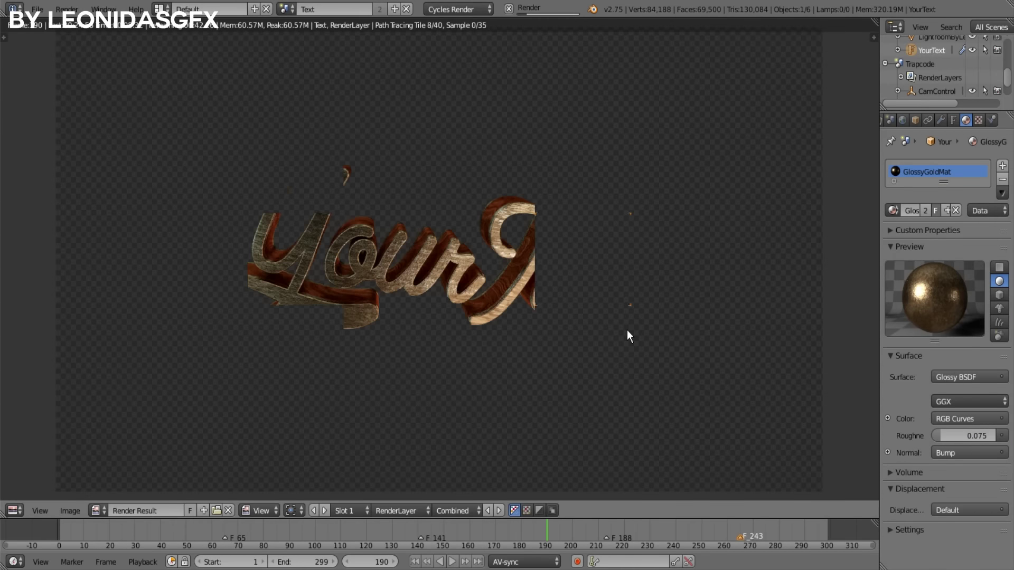